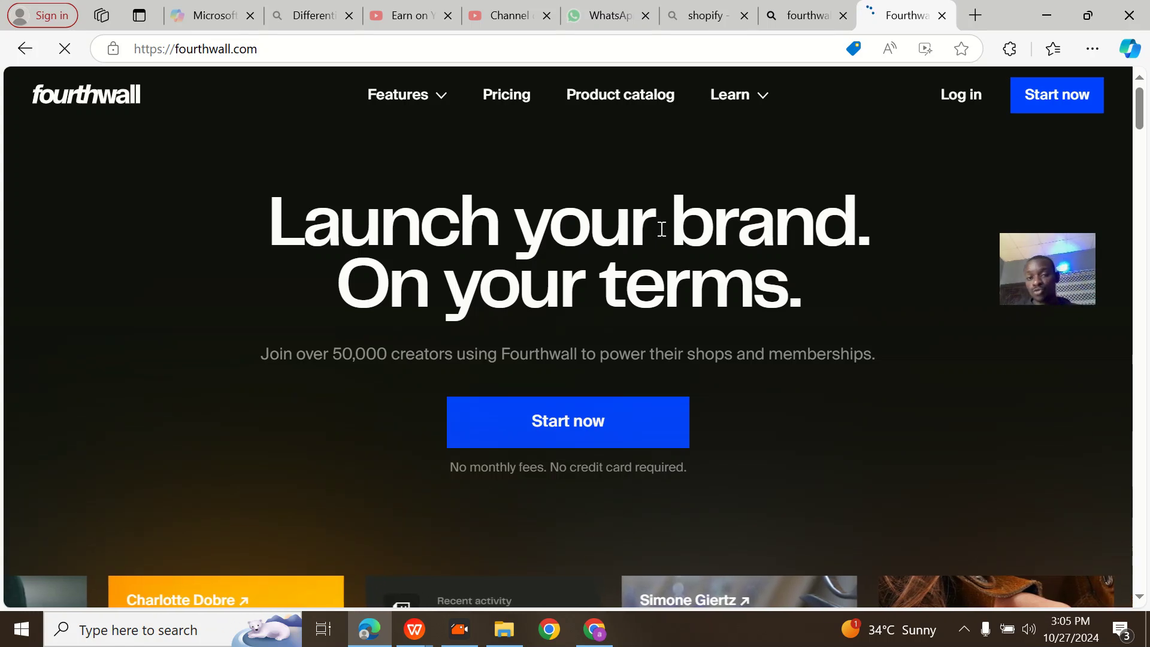
# Switch to the 'Earn on YouTube' tab to reach YouTube Studio's Select your store dialog
pyautogui.click(440, 7)
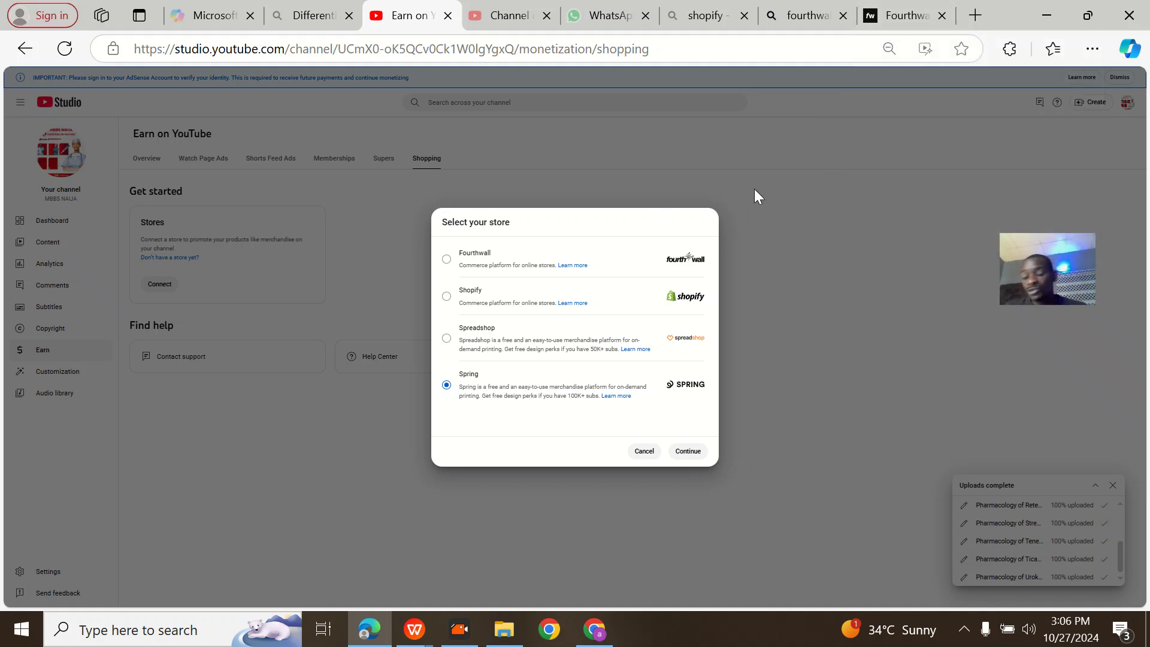
# Return to the Fourthwall homepage and highlight the line about 50,000 creators
pyautogui.click(902, 15)
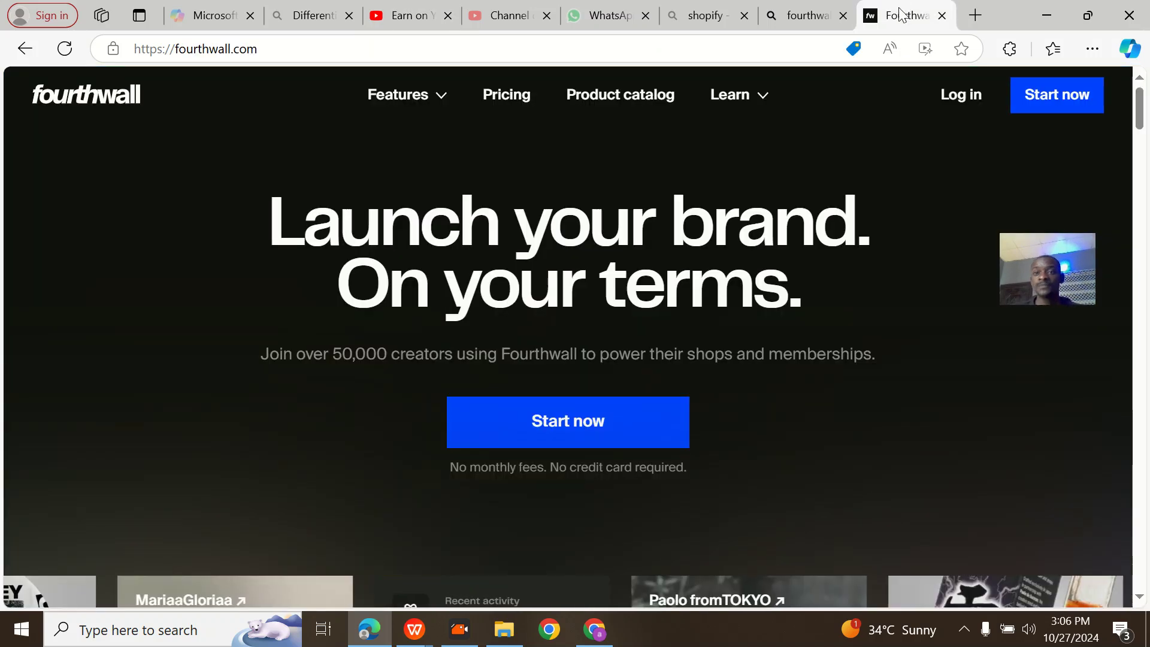
pyautogui.scroll(-1, 593, 299)
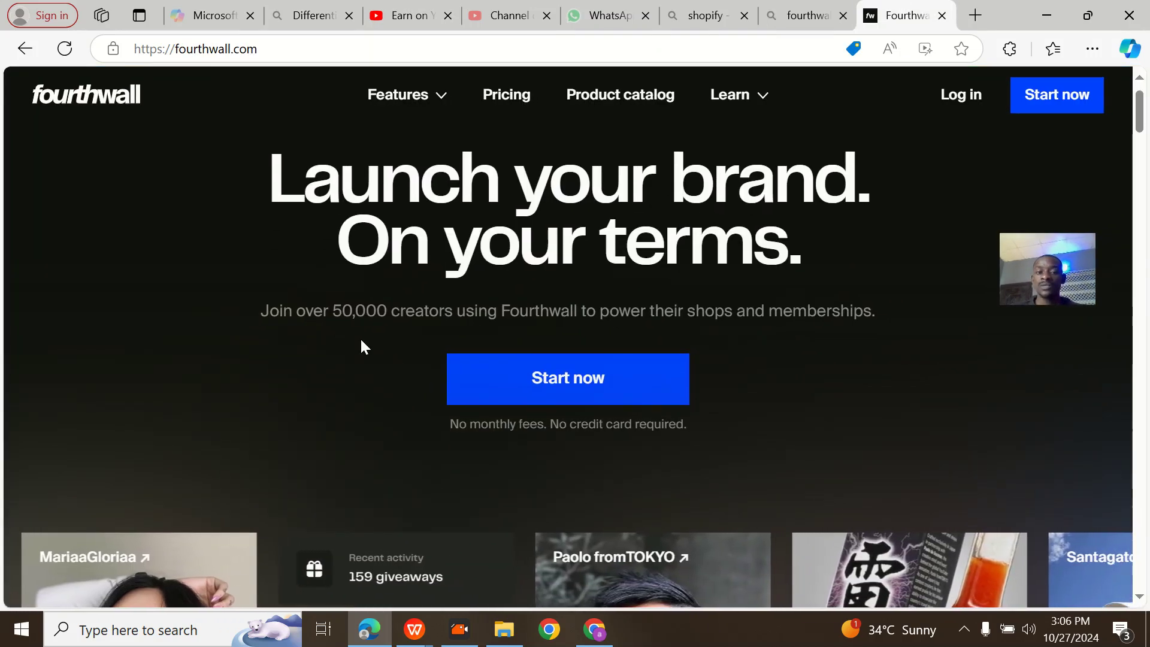
pyautogui.moveTo(264, 307); pyautogui.dragTo(926, 314)
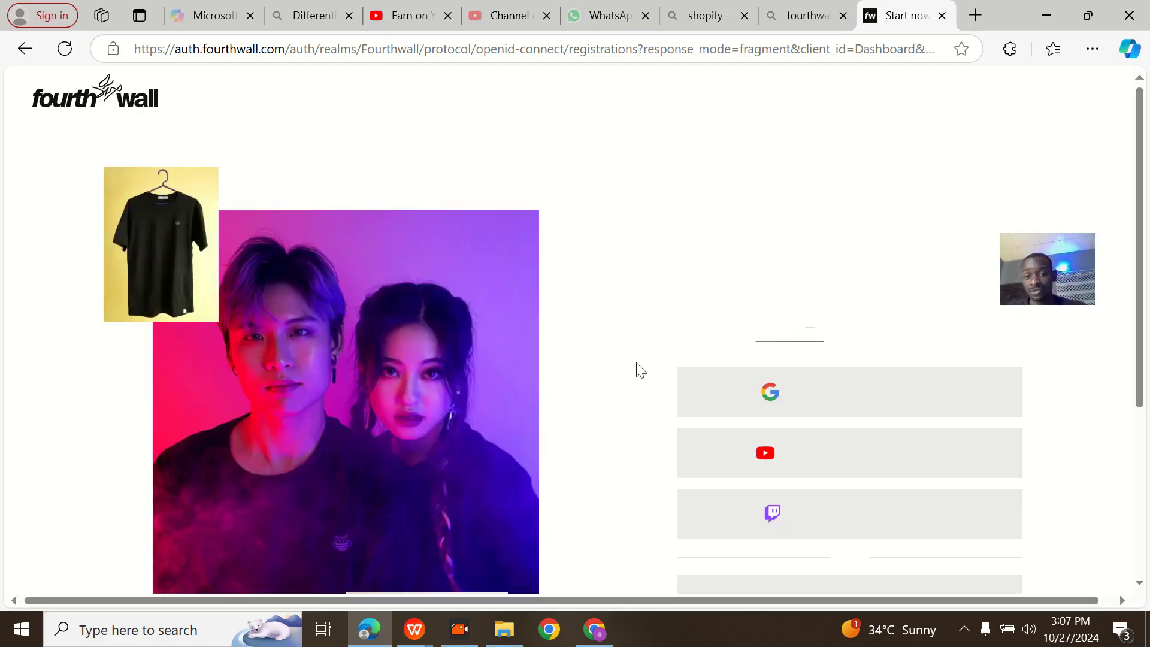
# On the Start now page, choose Continue with Google to begin registration
pyautogui.scroll(-1, 728, 306)
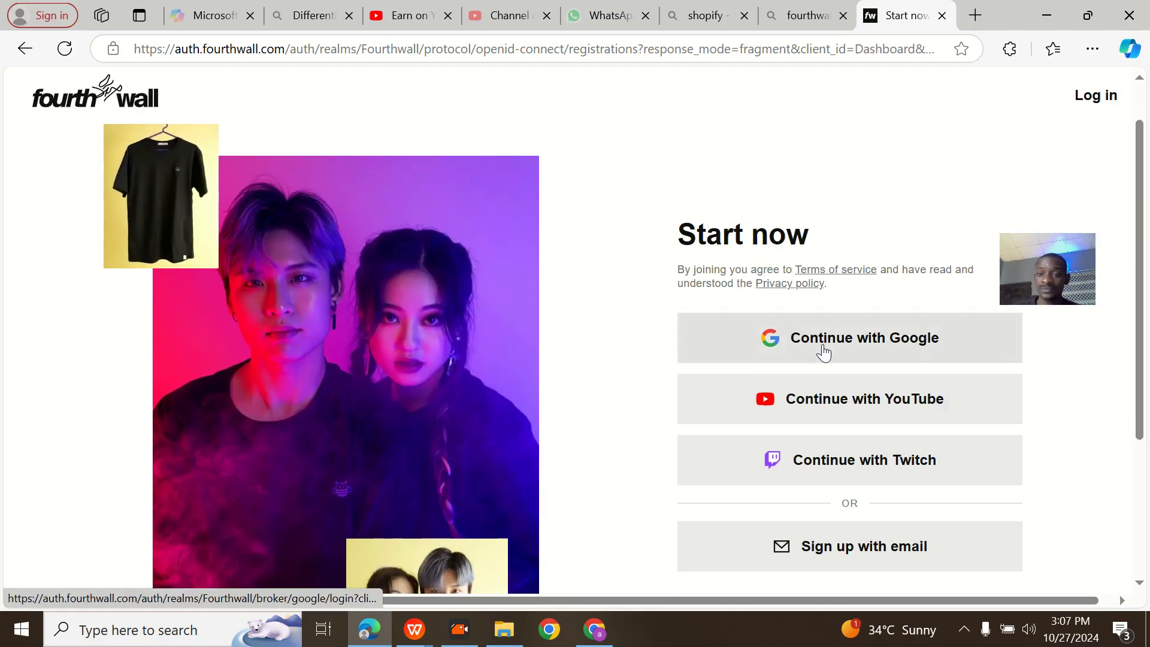
pyautogui.click(821, 351)
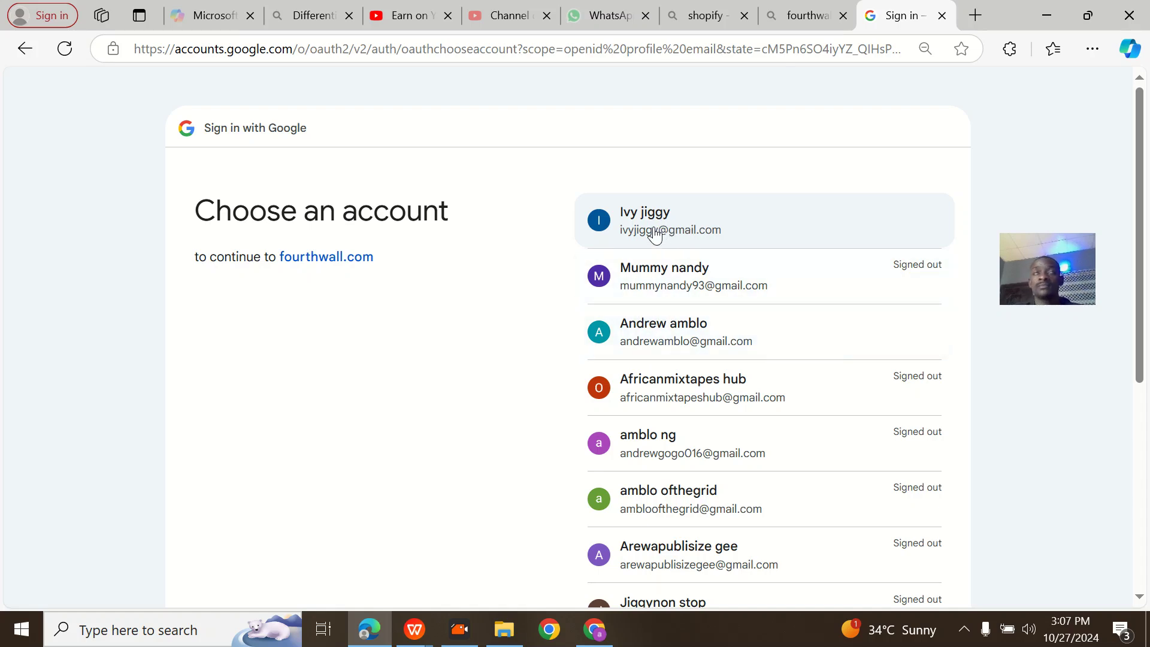
# Choose the Google account and confirm sharing its details with fourthwall.com
pyautogui.click(661, 336)
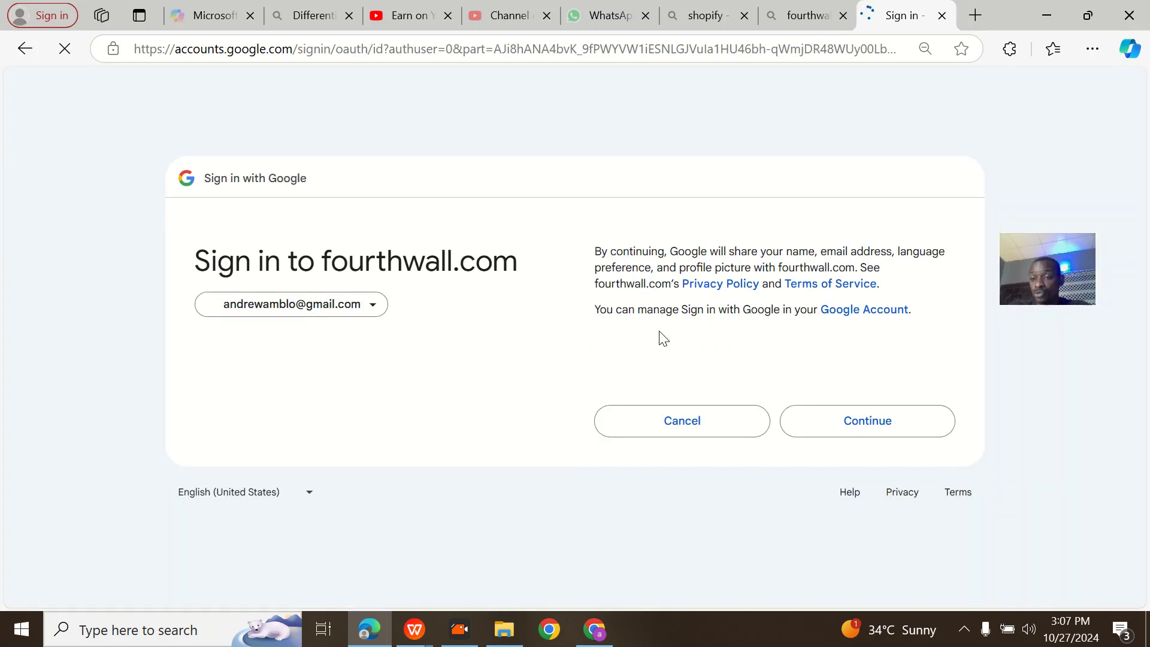
pyautogui.click(839, 422)
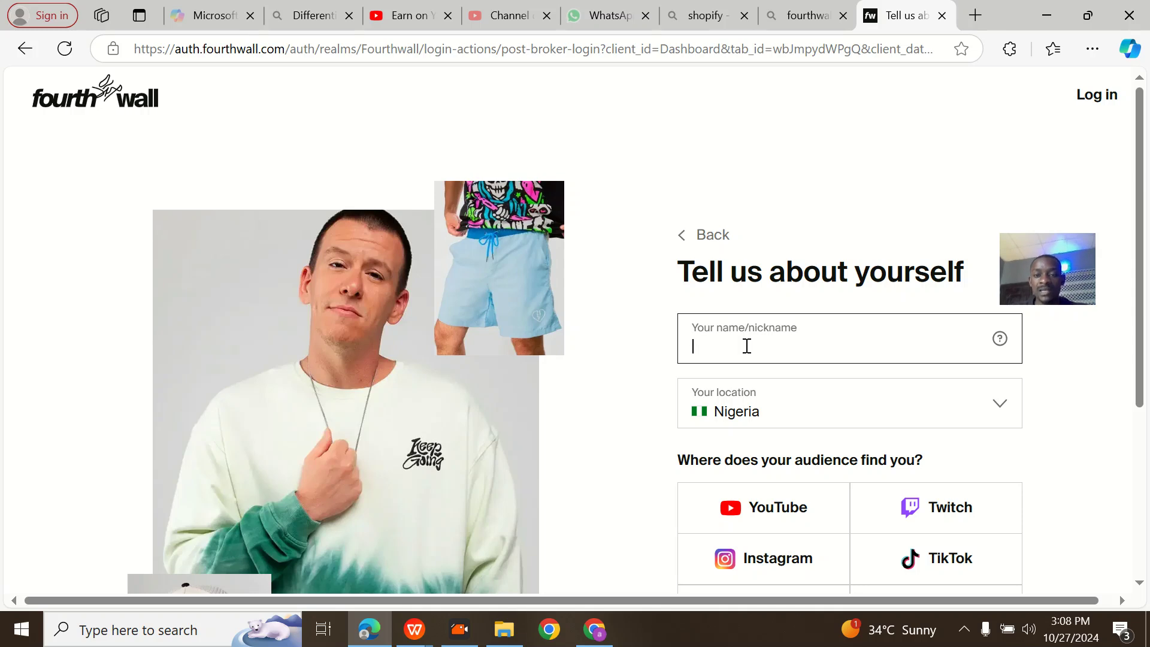
# Enter 'Mbbs Naija' as the nickname and keep Nigeria as the location
pyautogui.write('Mbb')
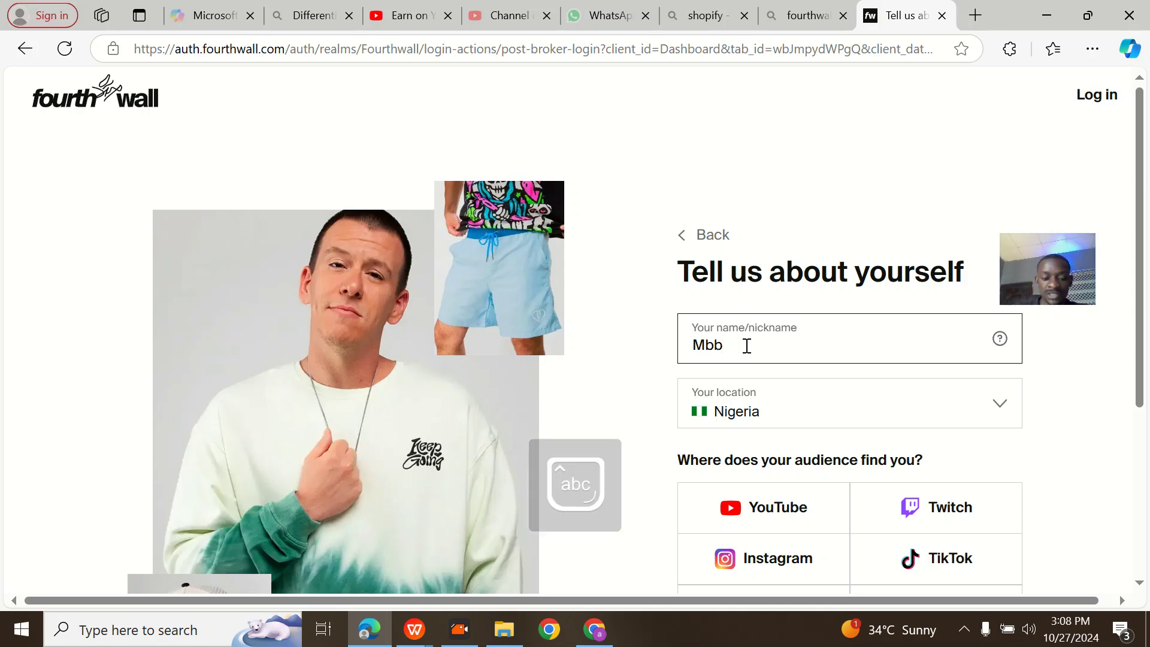
pyautogui.write('s Naija')
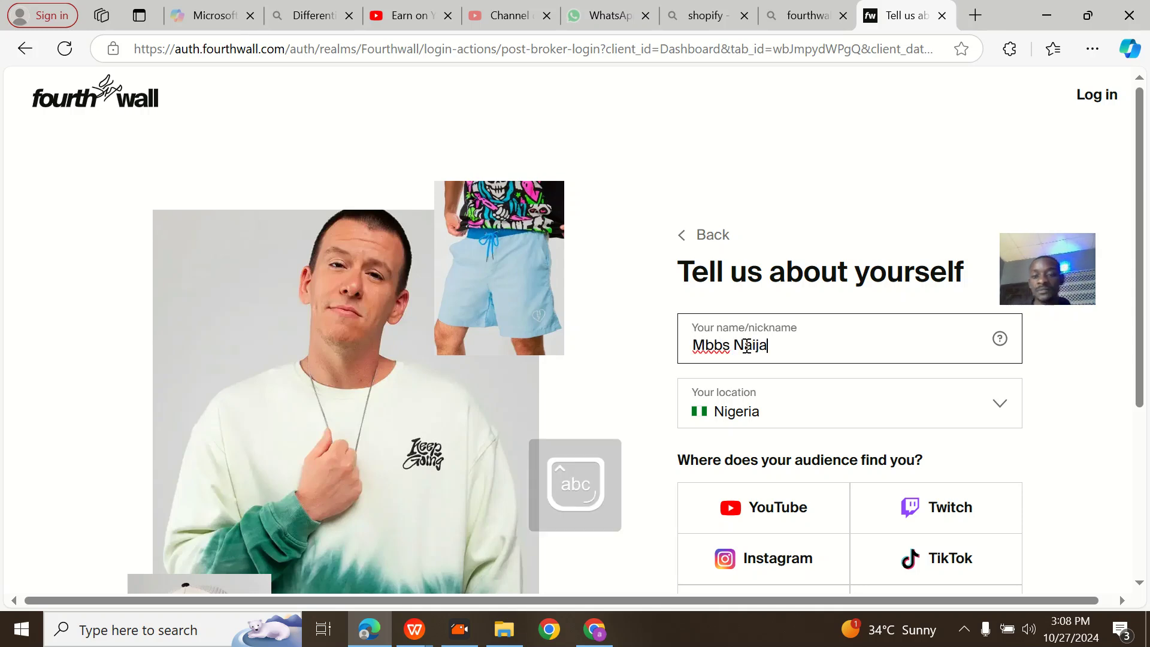
pyautogui.scroll(-1, 785, 357)
pyautogui.click(785, 358)
pyautogui.click(659, 341)
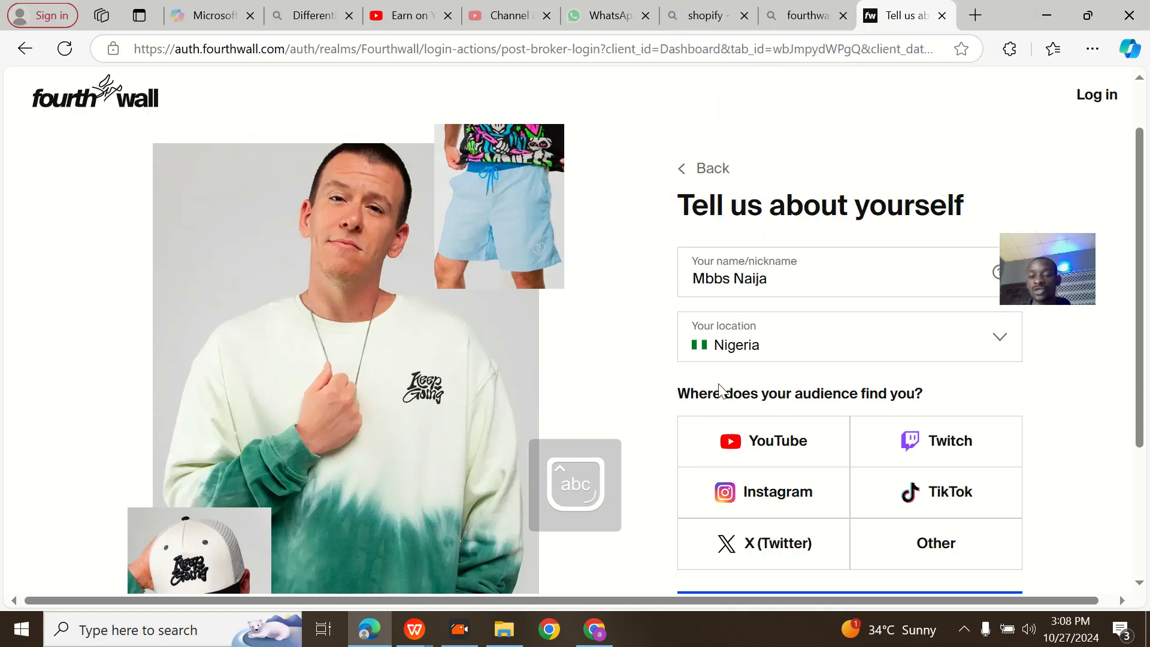
pyautogui.scroll(-1, 776, 392)
pyautogui.scroll(-1, 777, 393)
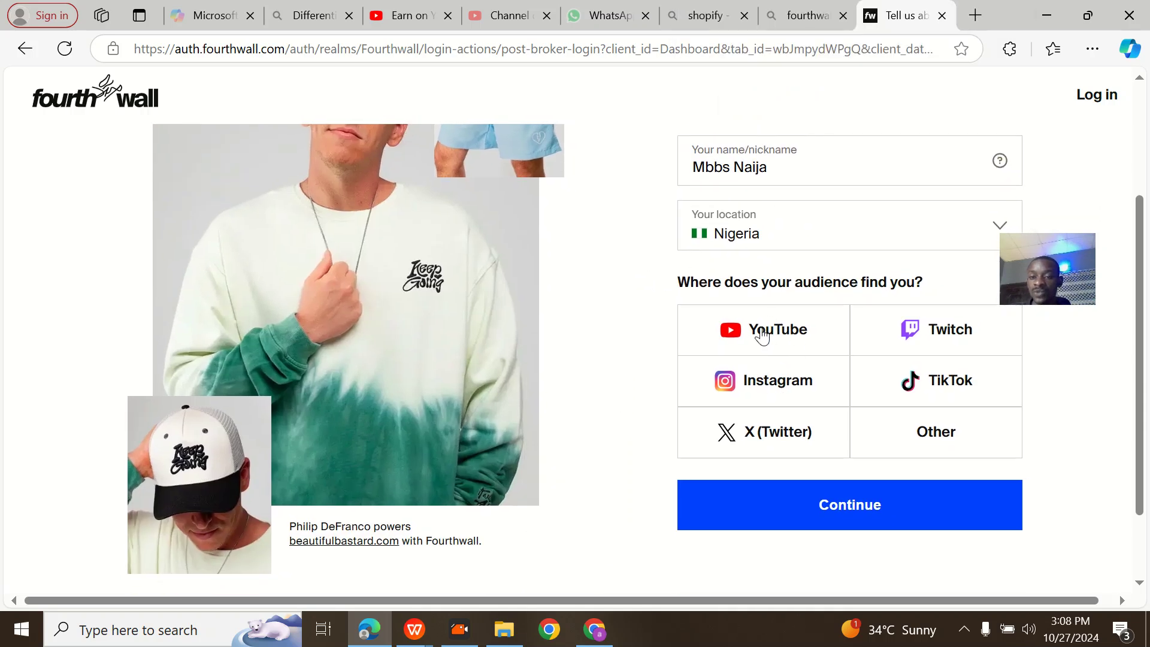
# Mark YouTube as the audience platform, link the MBBS NAIJA channel, and submit
pyautogui.click(795, 336)
pyautogui.scroll(-2, 803, 281)
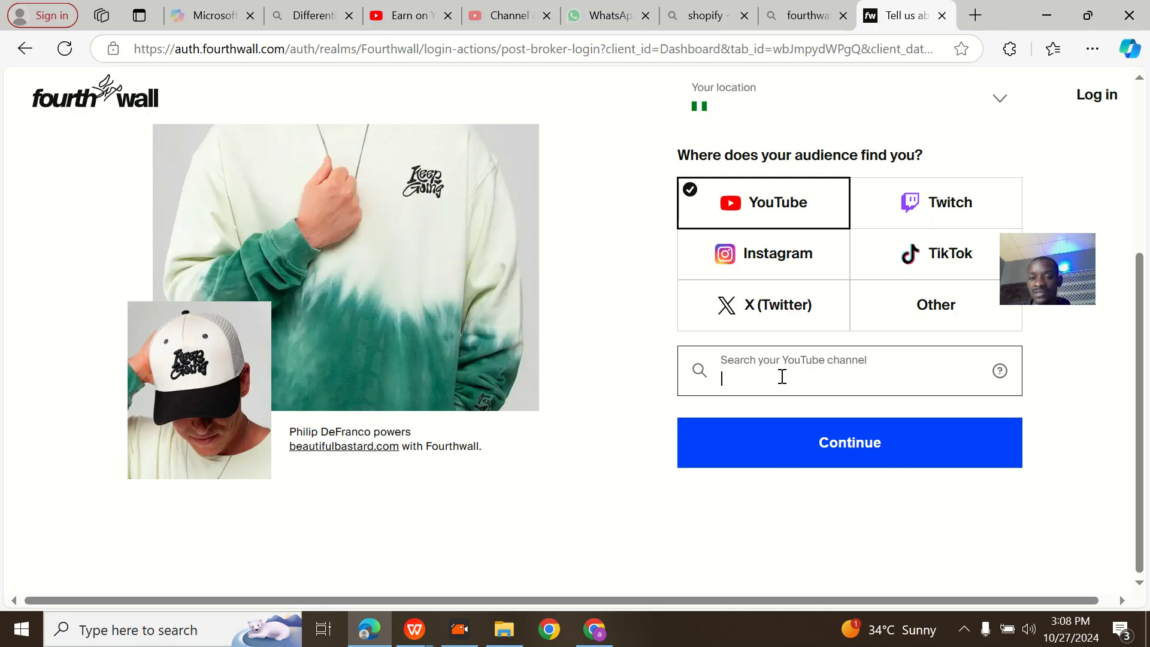
pyautogui.write('Mbbs naija')
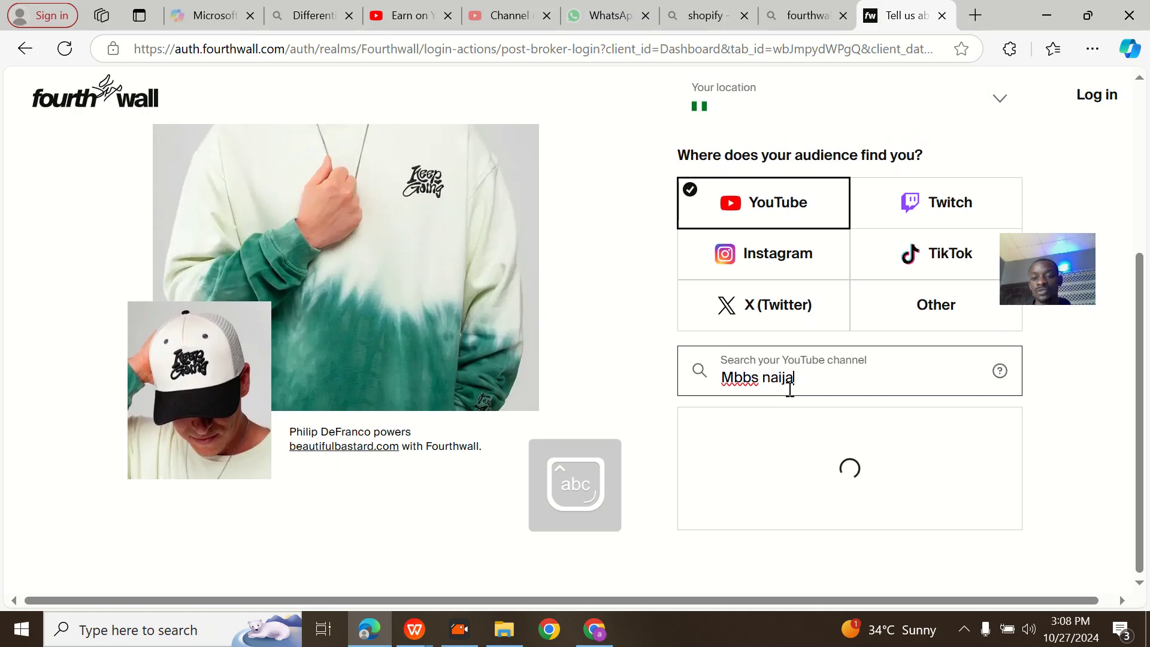
pyautogui.click(795, 427)
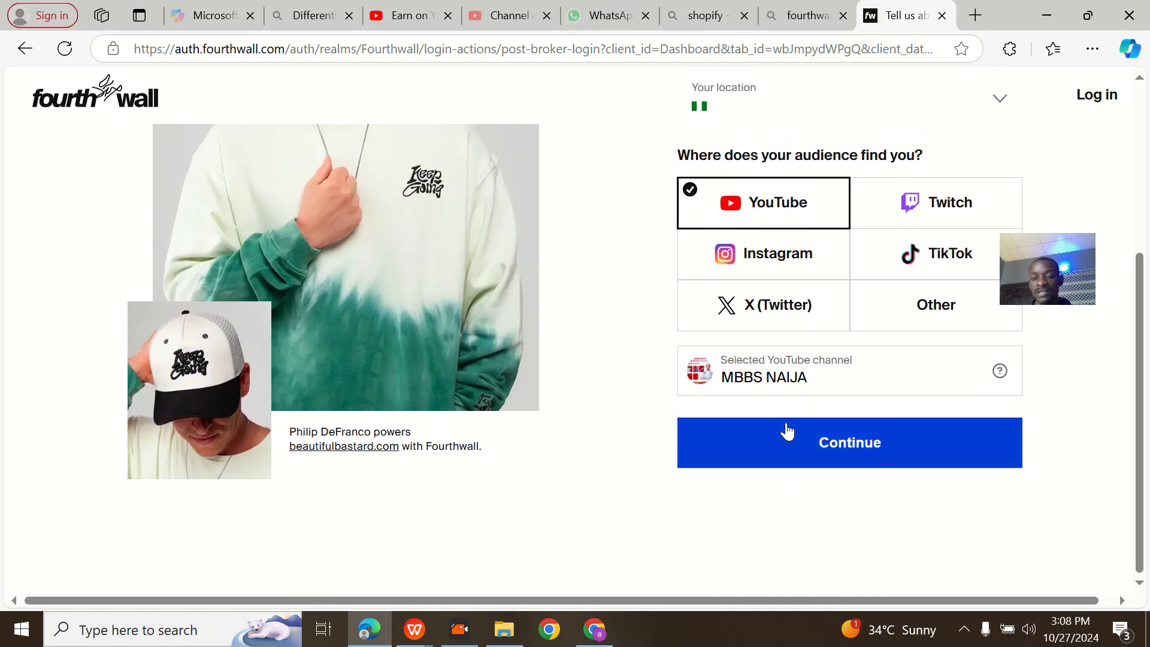
pyautogui.click(844, 442)
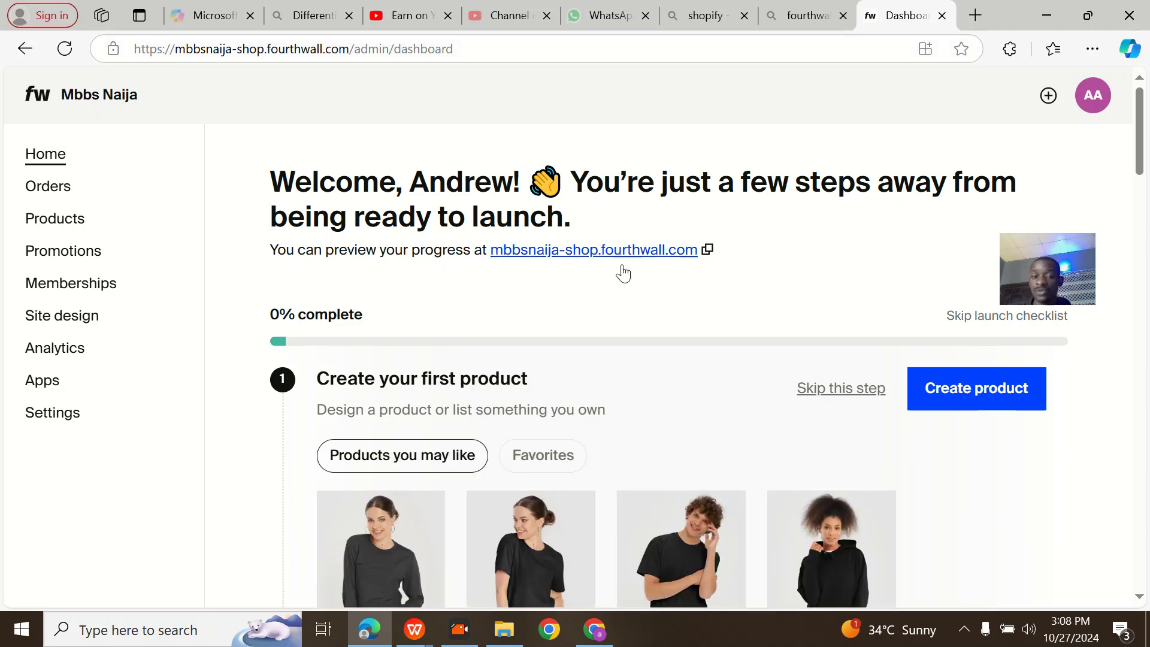
# Scroll through the dashboard's 0% launch checklist and suggested products like Bella+Canvas T-Shirts
pyautogui.scroll(-2, 798, 339)
pyautogui.scroll(-1, 790, 326)
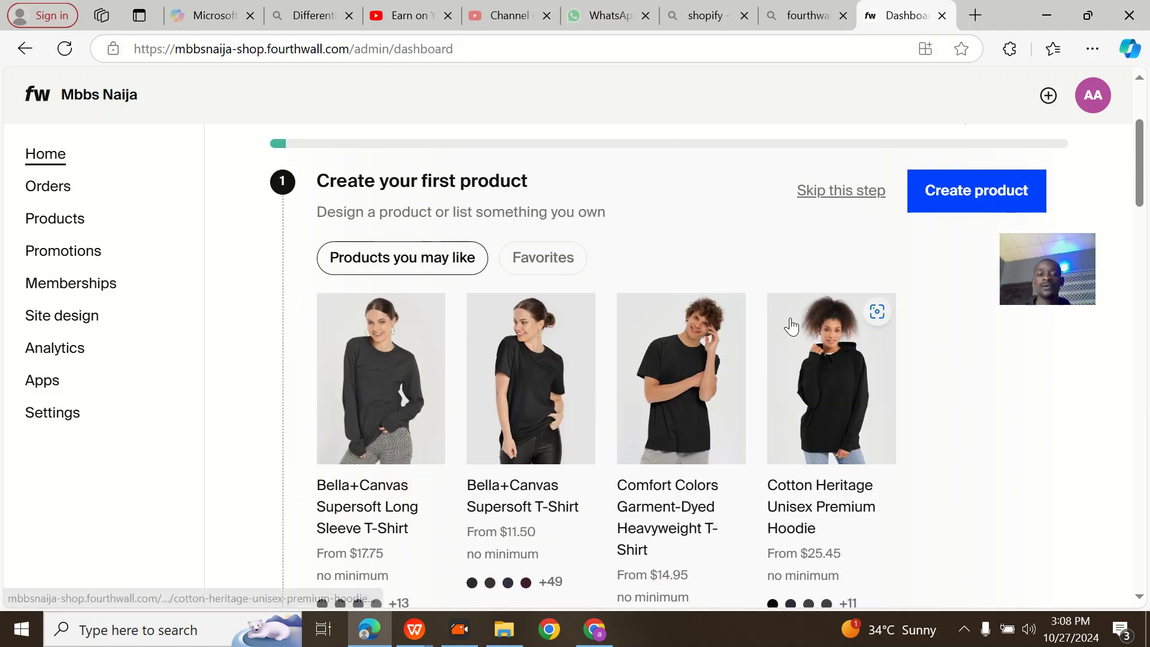
pyautogui.scroll(-1, 659, 336)
pyautogui.scroll(2, 544, 368)
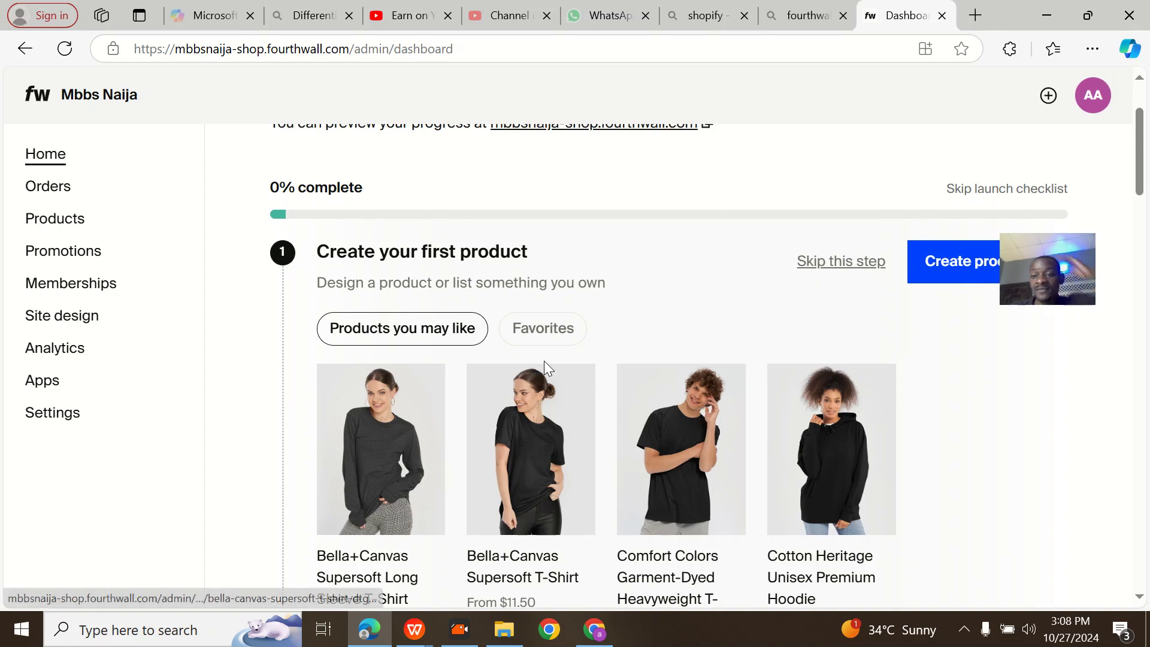
pyautogui.scroll(1, 661, 383)
pyautogui.scroll(2, 661, 383)
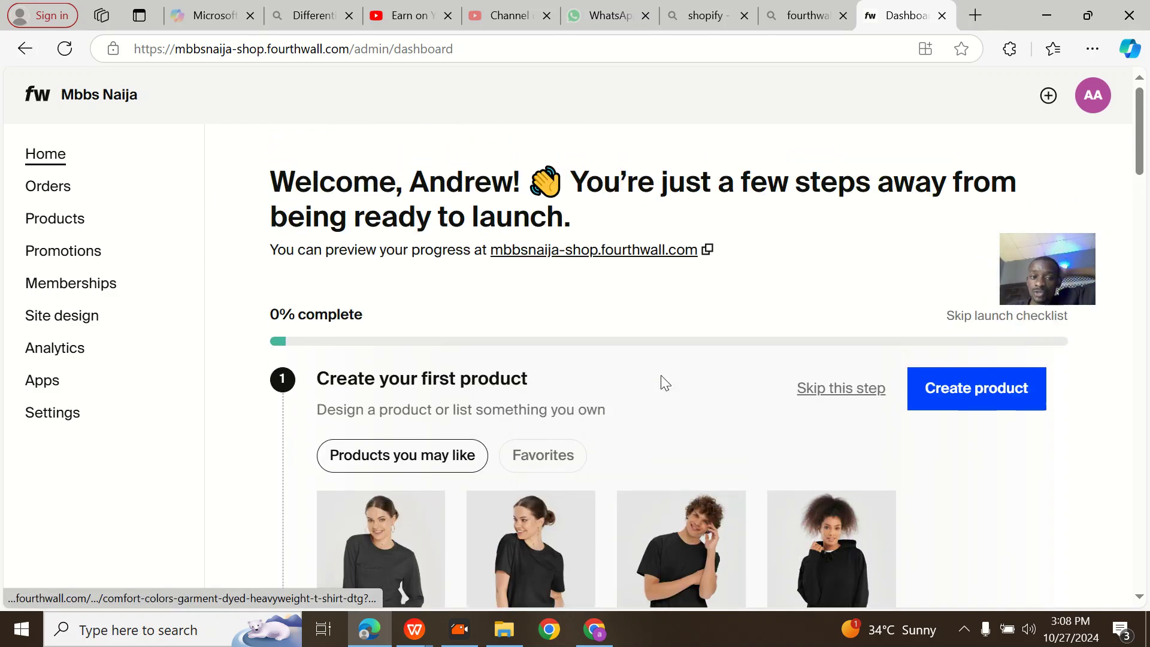
pyautogui.scroll(-2, 661, 382)
pyautogui.scroll(2, 661, 382)
pyautogui.scroll(-4, 661, 382)
pyautogui.scroll(-1, 661, 378)
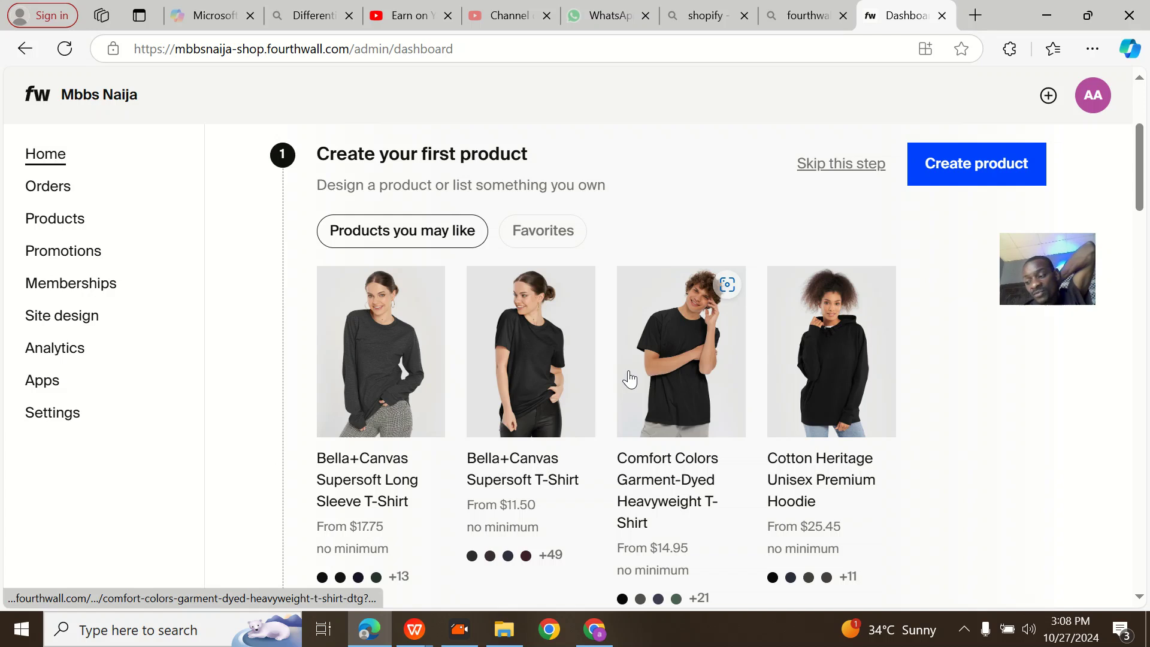
pyautogui.scroll(2, 629, 378)
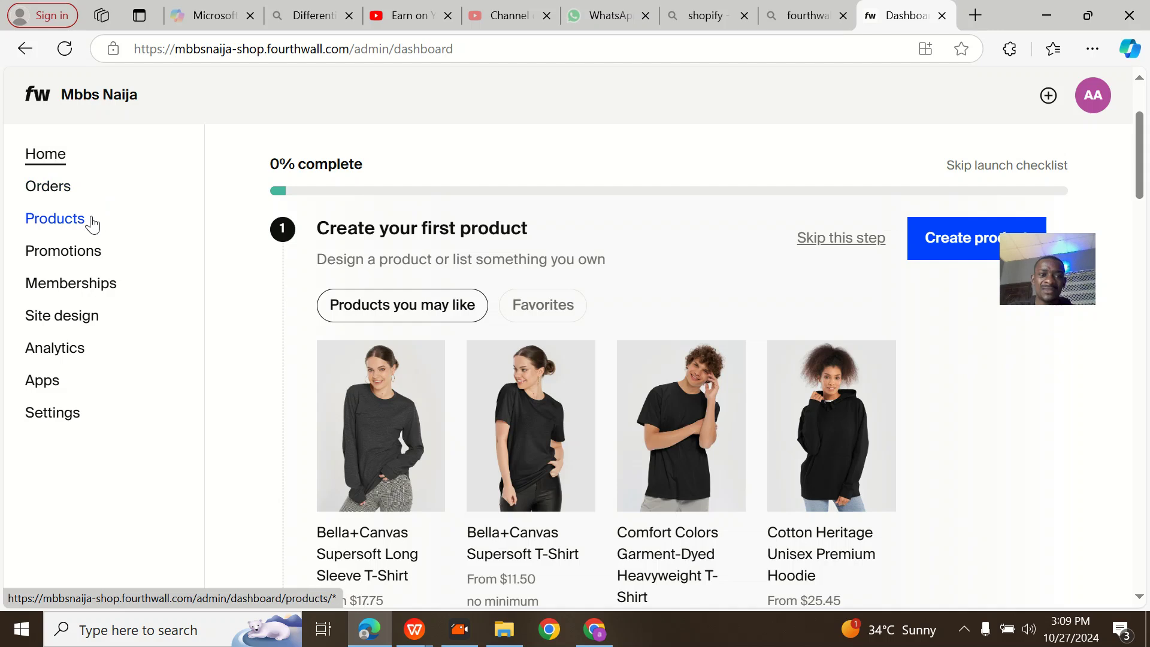
# Visit the Products, Promotions, Memberships and Site design pages, ending on Apps
pyautogui.click(73, 228)
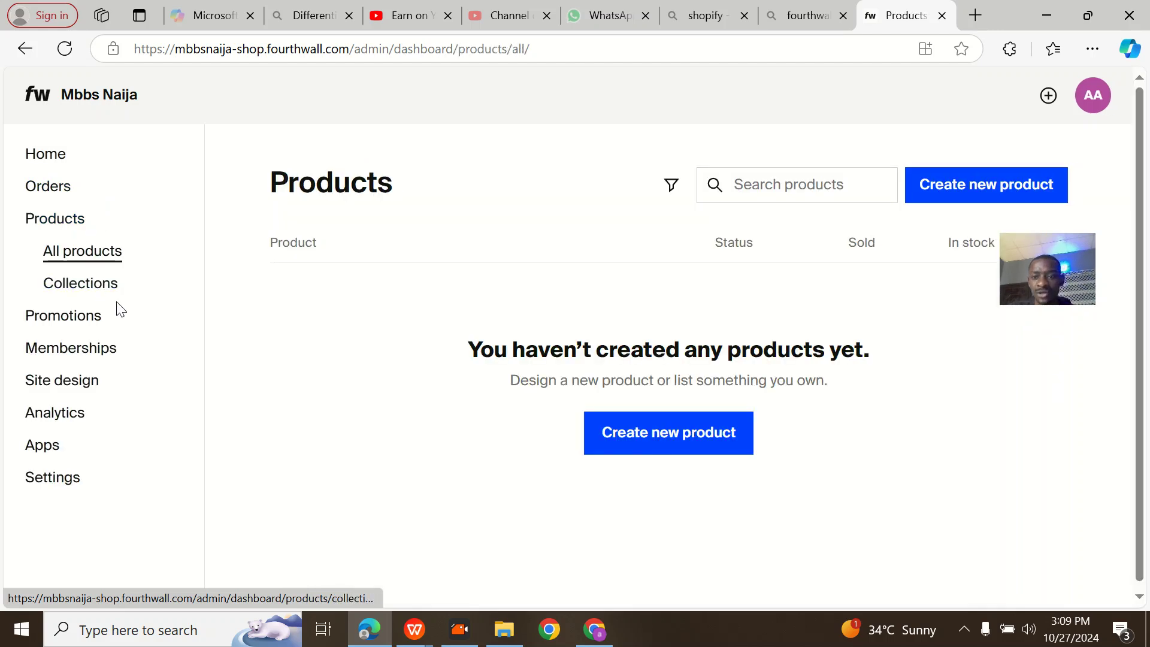
pyautogui.click(78, 323)
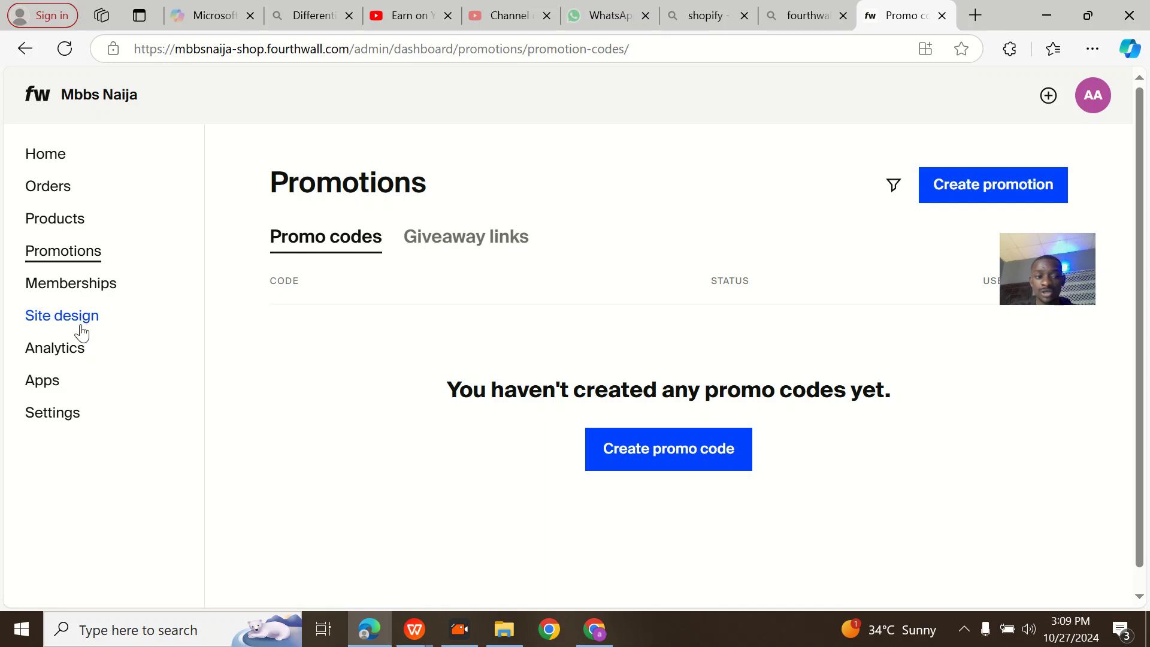
pyautogui.click(77, 289)
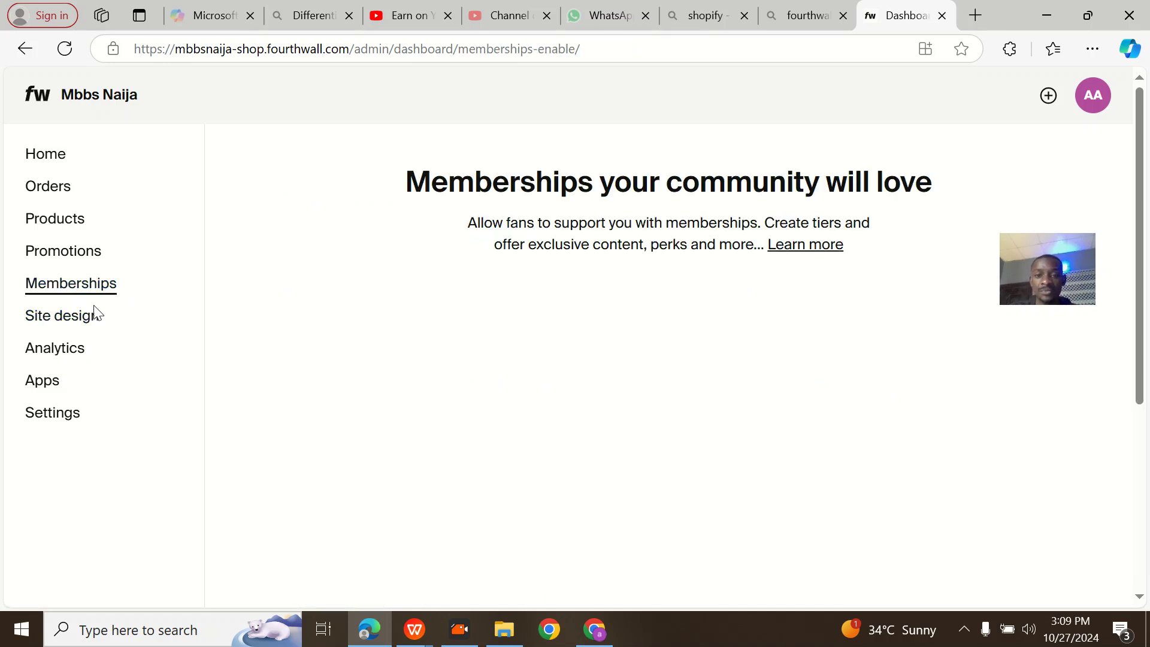
pyautogui.click(80, 317)
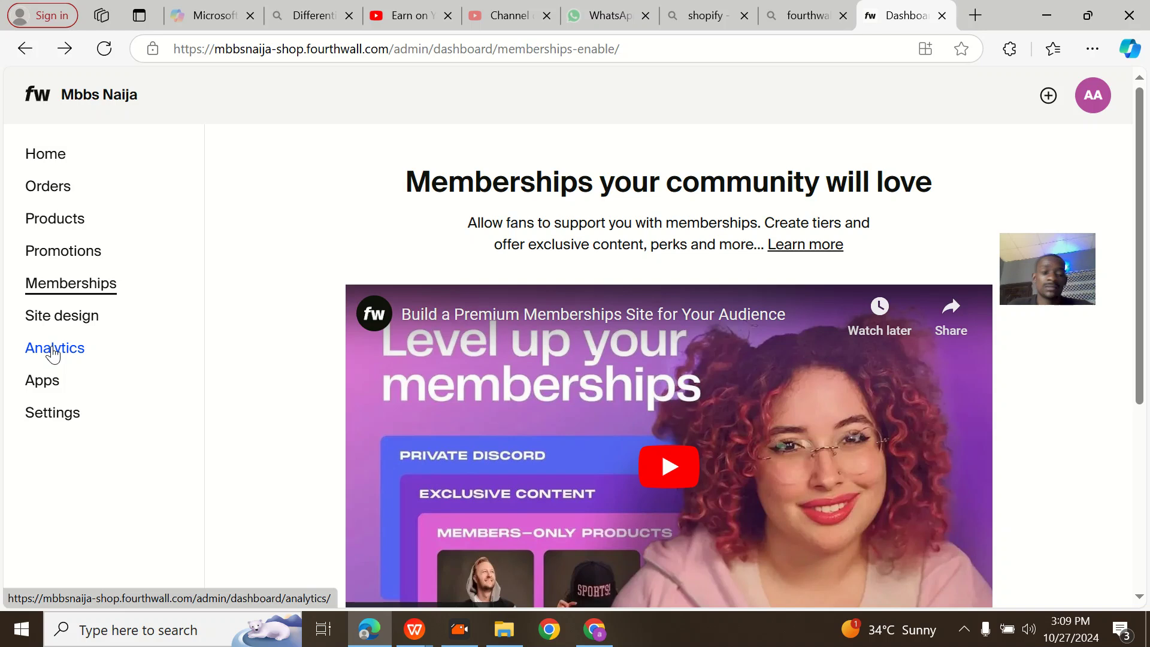
pyautogui.click(55, 386)
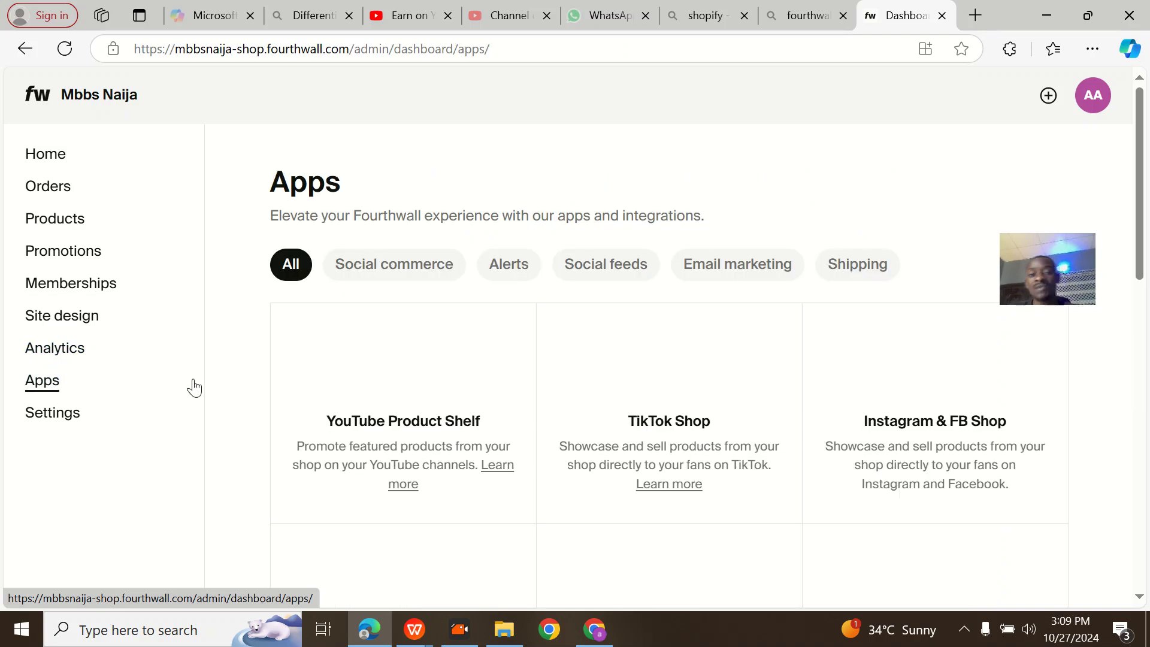
# Browse the listed integrations, then go to the shop's Orders page
pyautogui.scroll(-3, 684, 291)
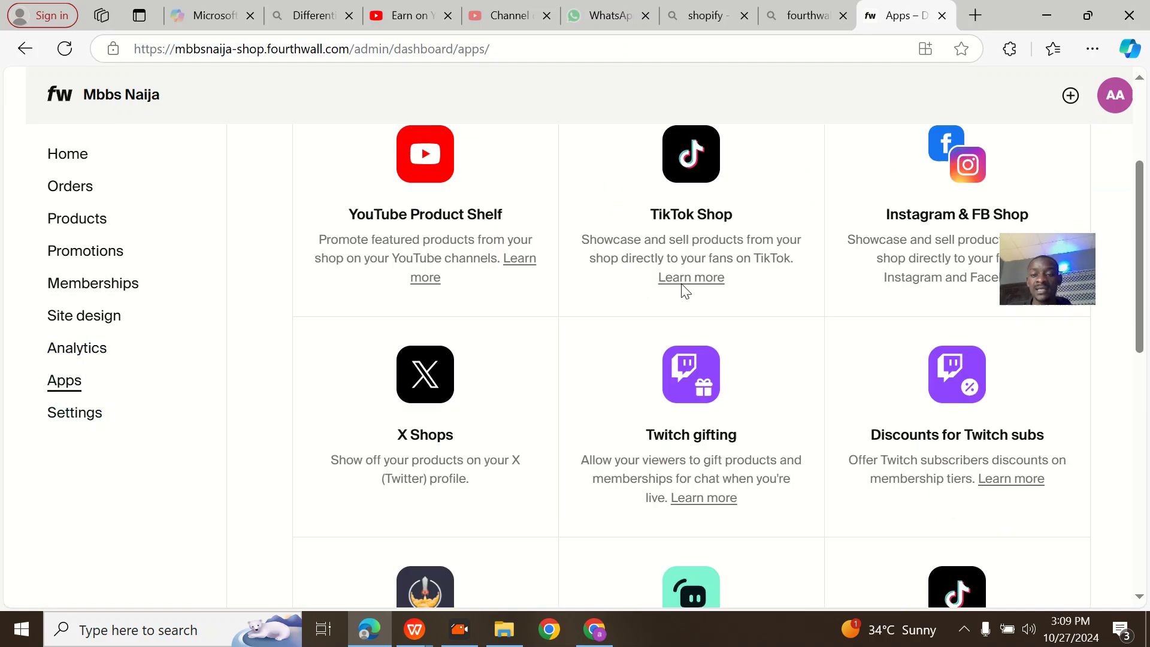
pyautogui.scroll(3, 680, 290)
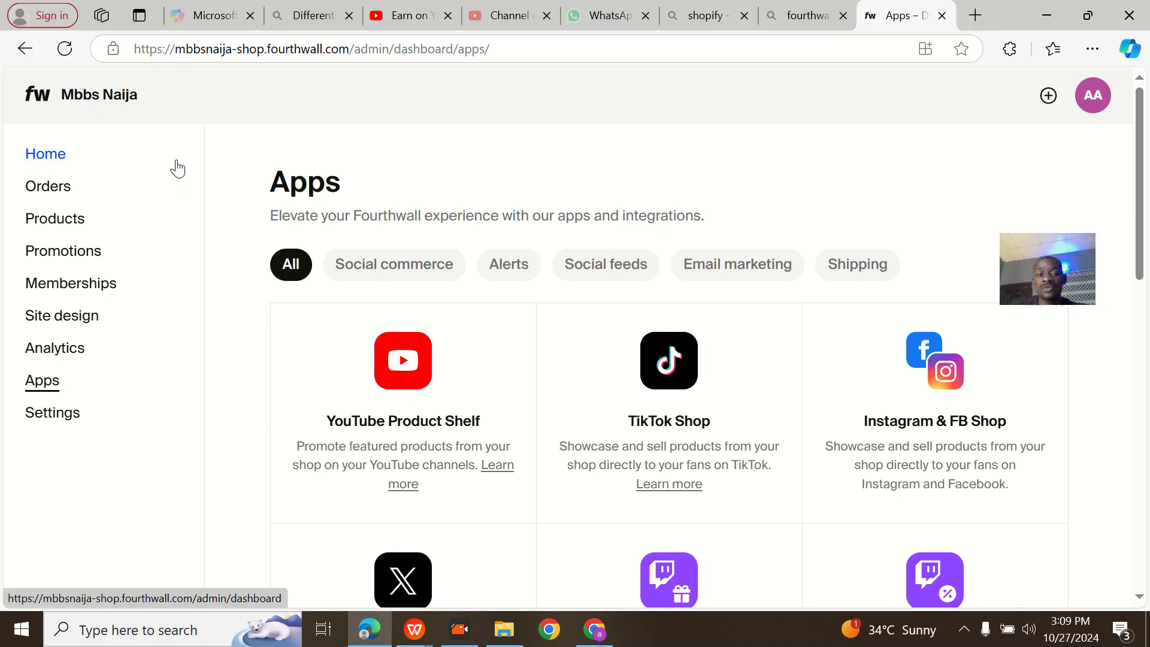
pyautogui.click(83, 188)
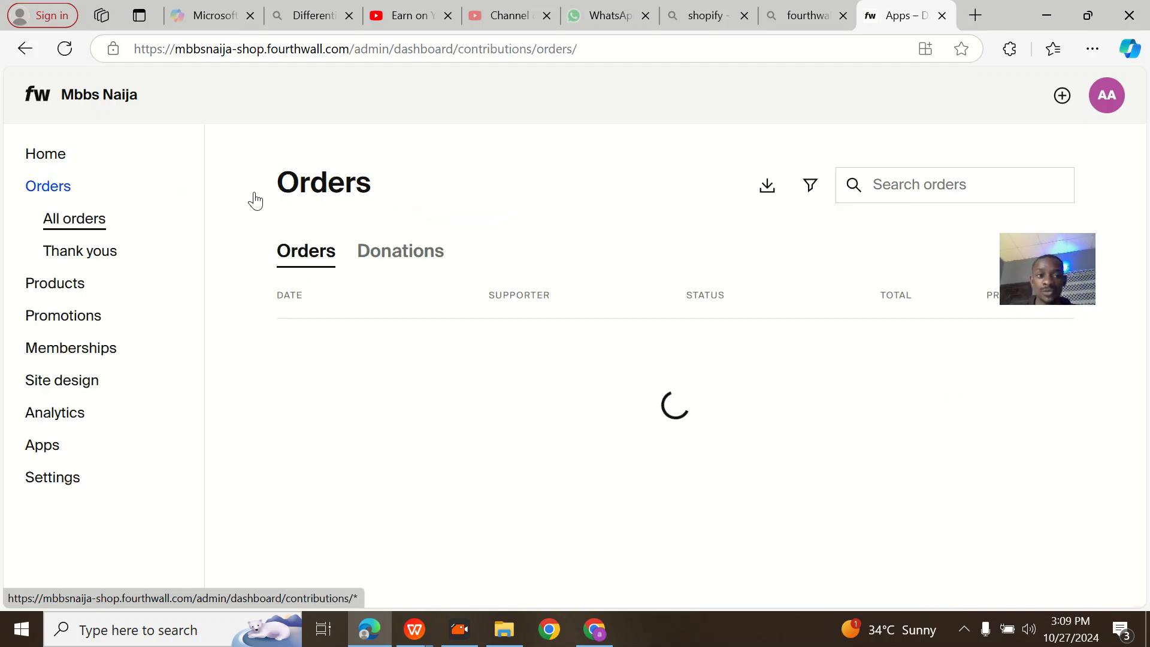